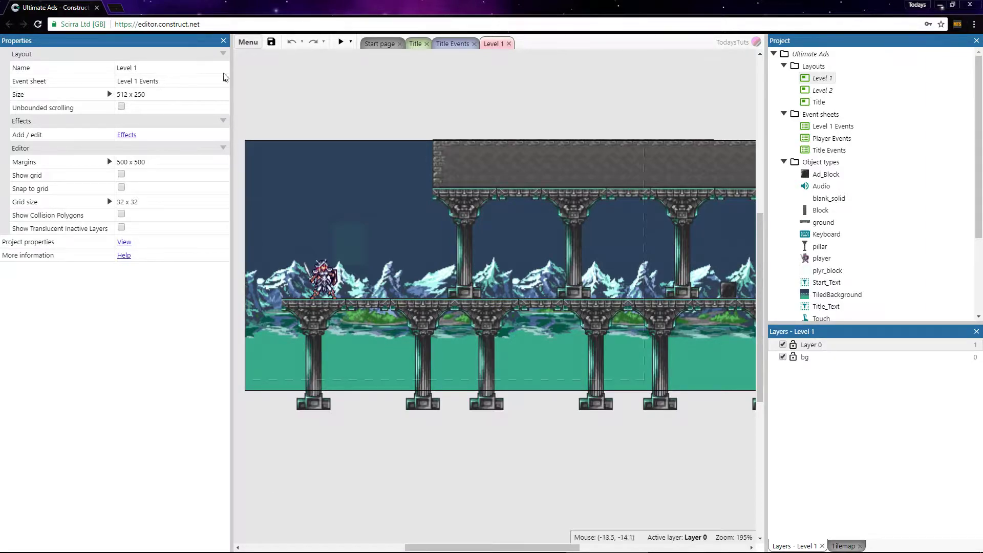
# Start a Project > Export and choose Android (Cordova) as the export platform.
pyautogui.click(244, 44)
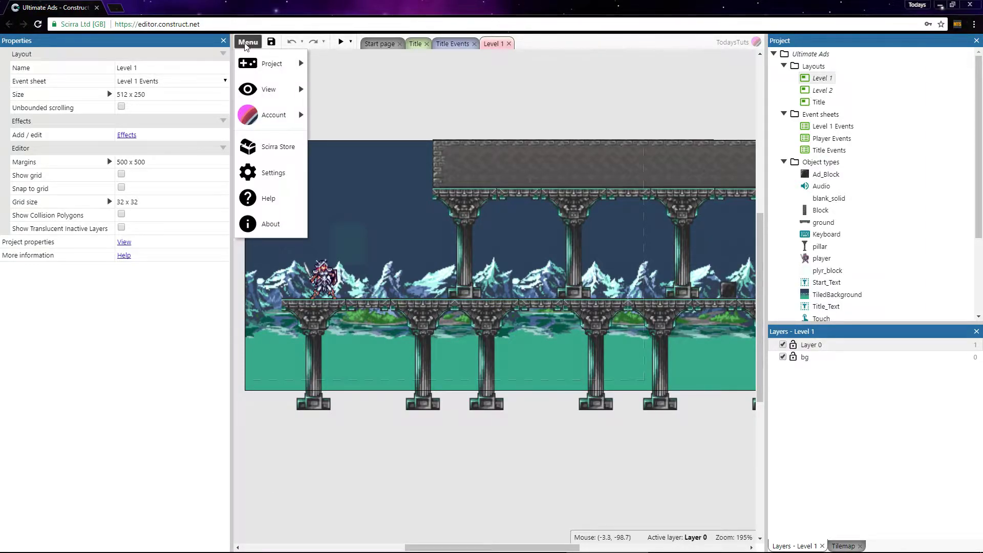
pyautogui.moveTo(280, 66)
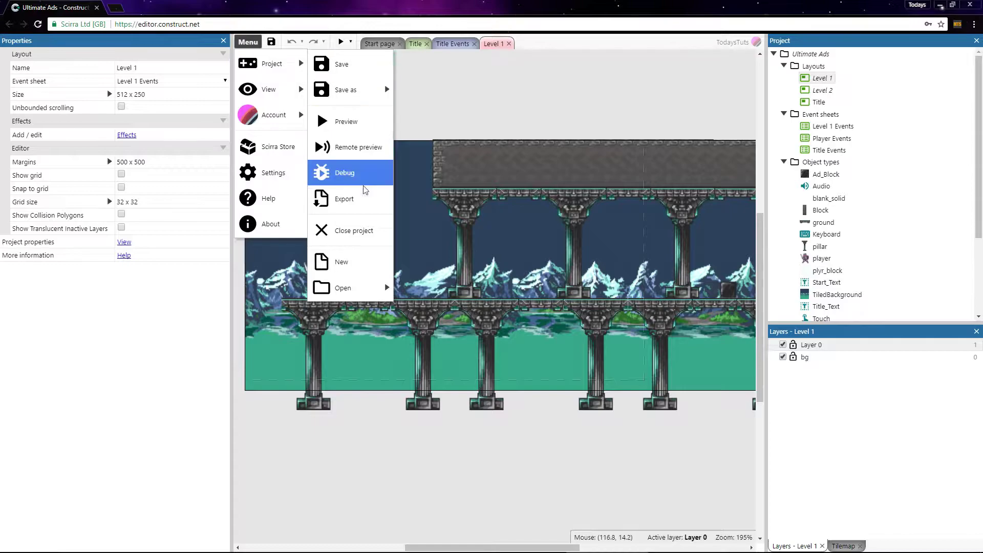
pyautogui.click(360, 203)
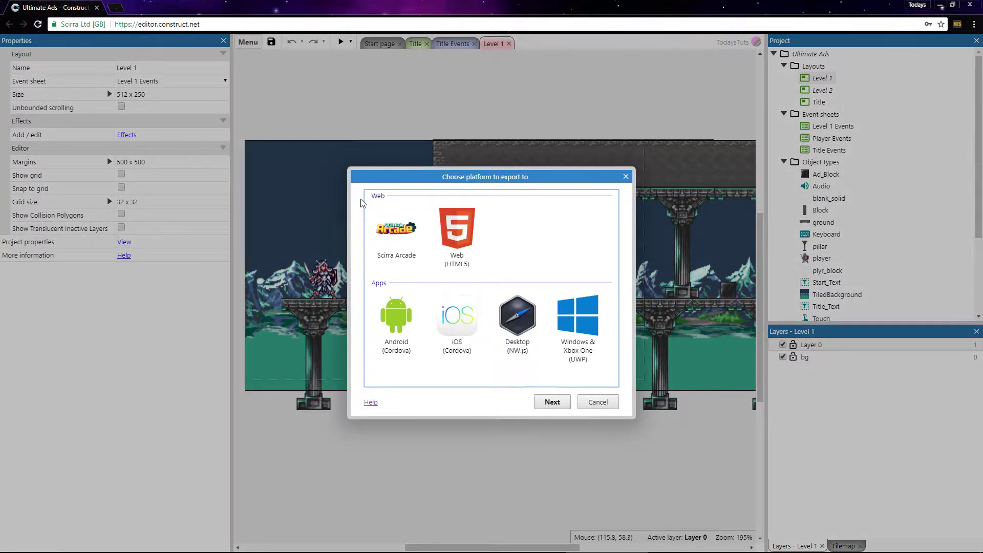
pyautogui.click(400, 340)
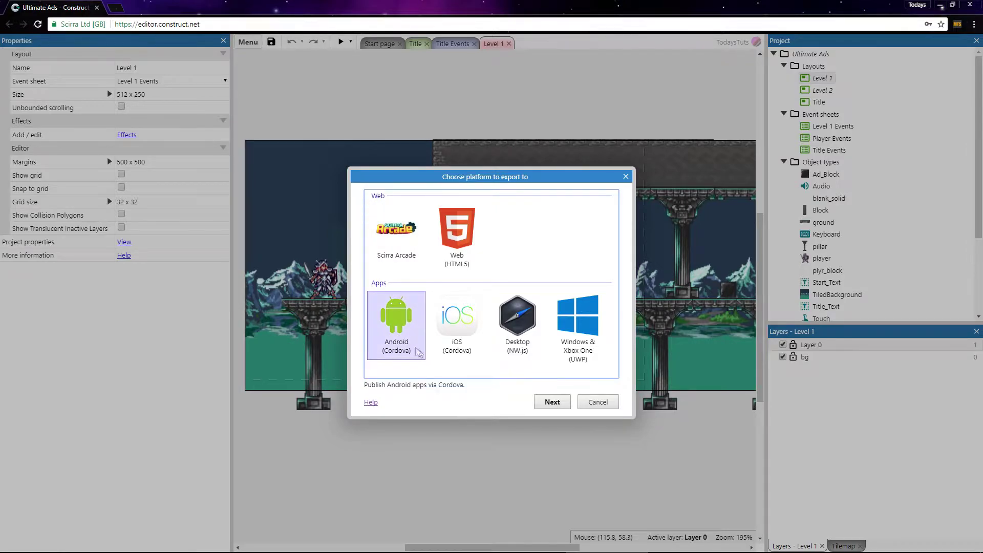
pyautogui.click(549, 403)
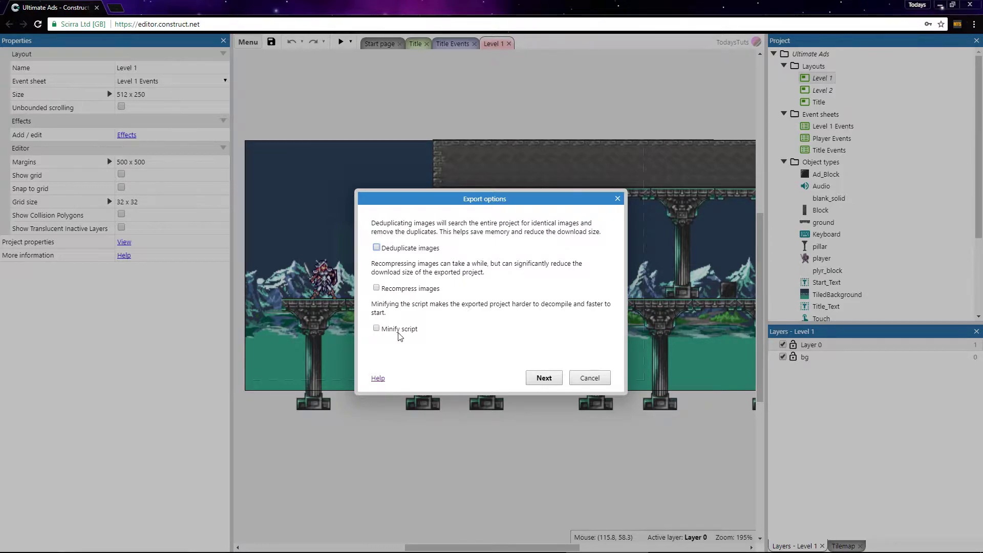
# Enable Minify script, keep minimum version 5.0+ (Lollipop) and Cordova project build type, then export.
pyautogui.click(377, 328)
pyautogui.click(543, 378)
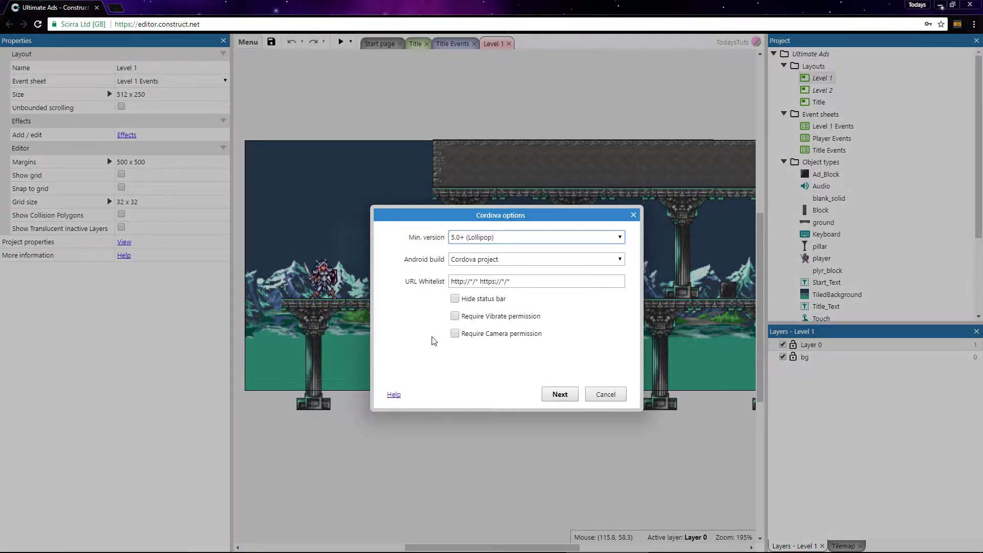
pyautogui.click(624, 237)
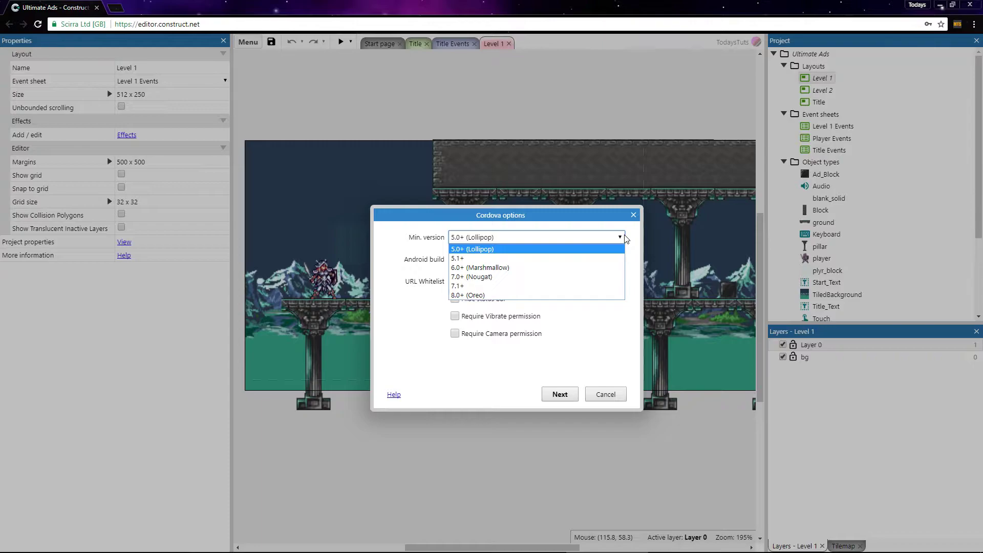
pyautogui.click(625, 238)
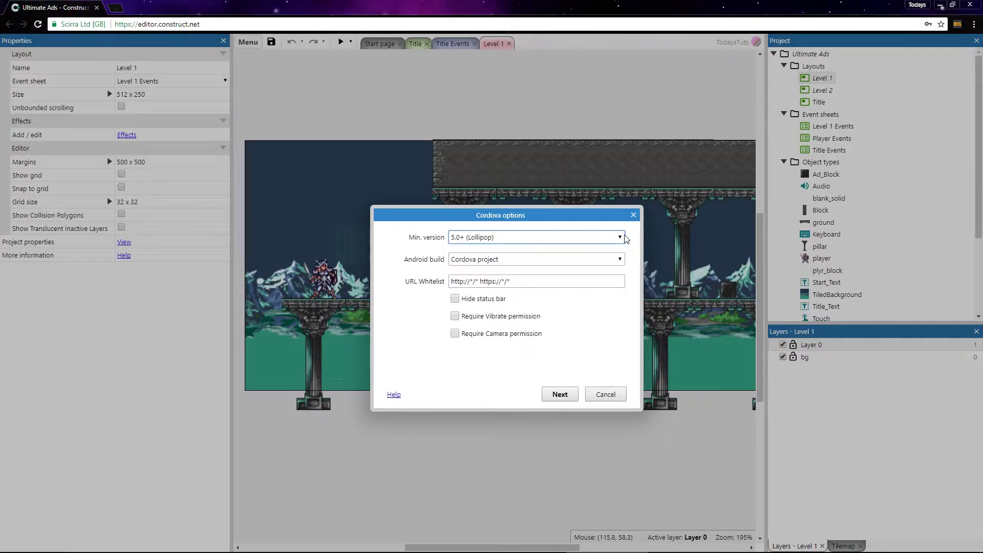
pyautogui.click(621, 262)
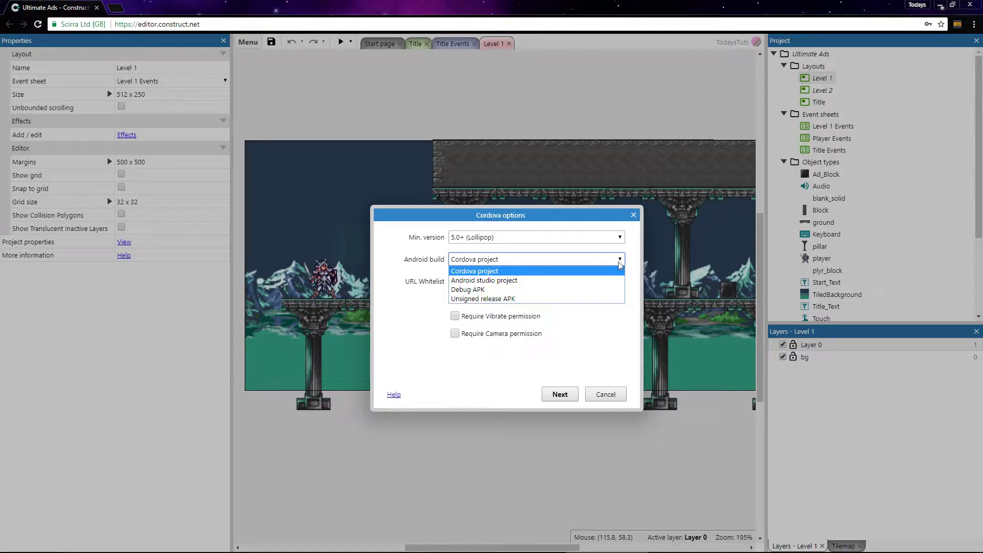
pyautogui.click(604, 272)
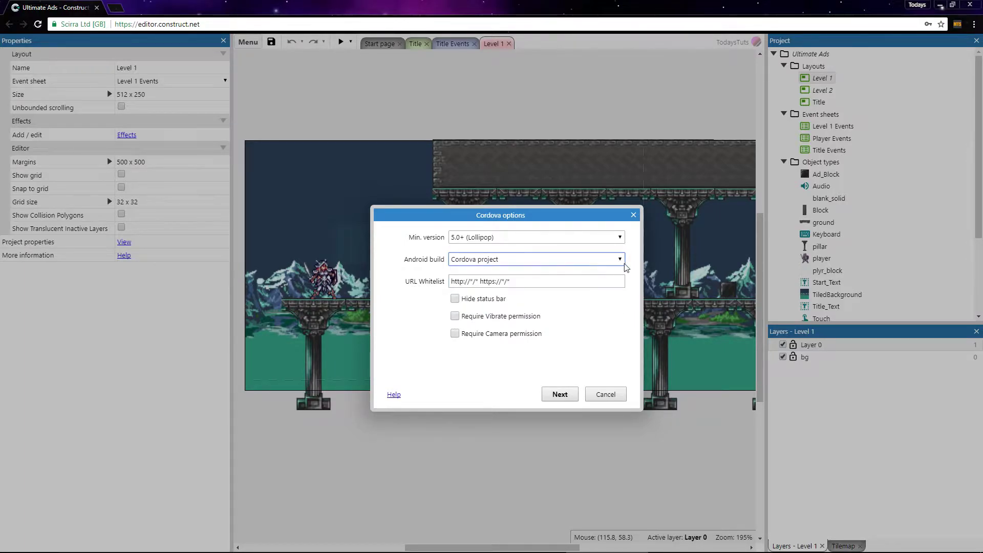
pyautogui.click(559, 394)
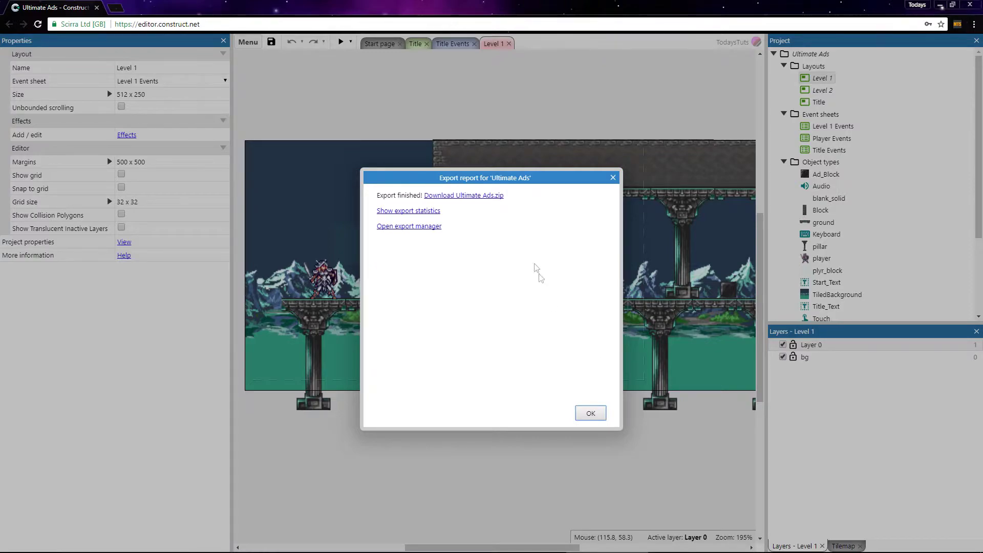
# Download Ultimate Ads.zip and save it into the Desktop C3 folder.
pyautogui.click(492, 199)
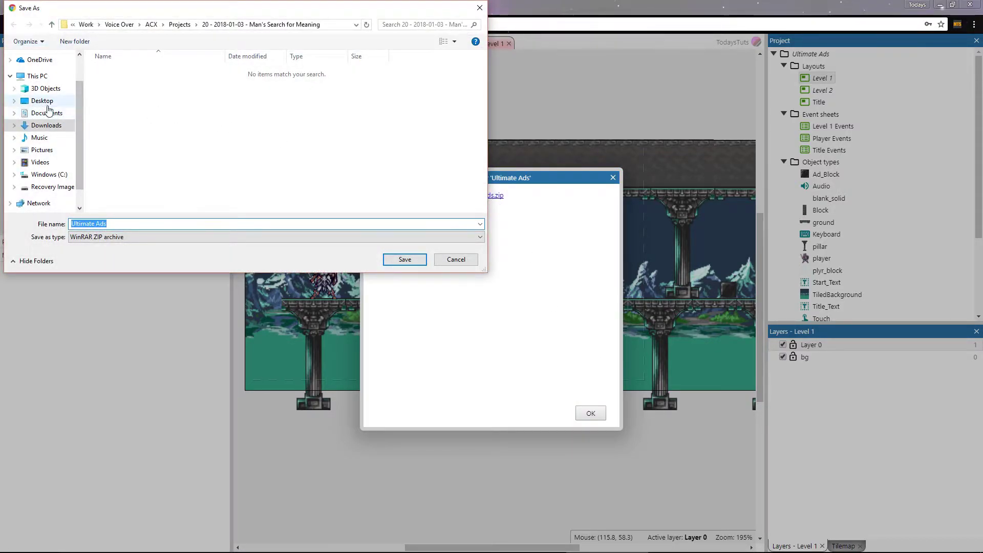
pyautogui.click(45, 102)
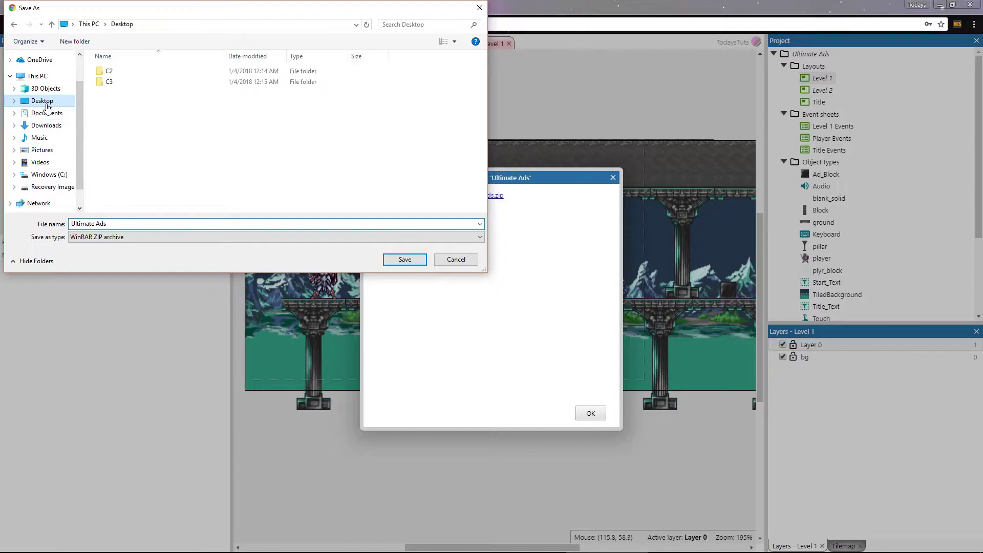
pyautogui.doubleClick(109, 82)
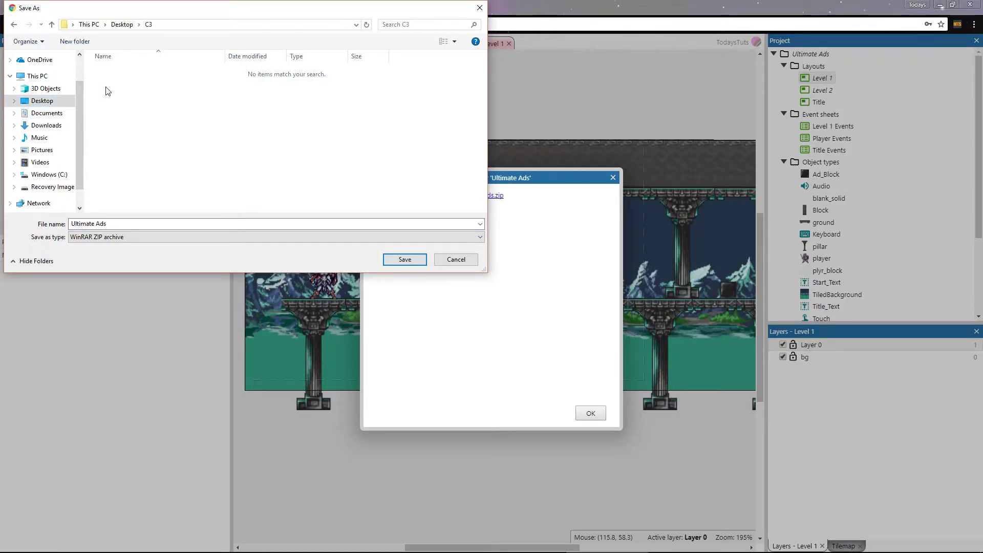
pyautogui.click(402, 260)
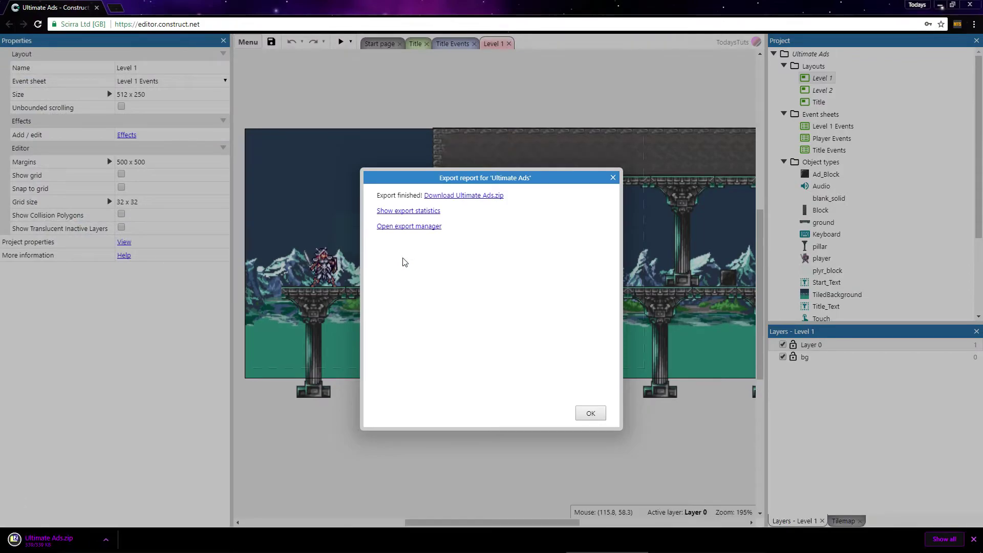
pyautogui.rightClick(70, 540)
# Extract Ultimate Ads.zip in the C3 folder, open Ultimate Ads, and select config.xml.
pyautogui.click(116, 512)
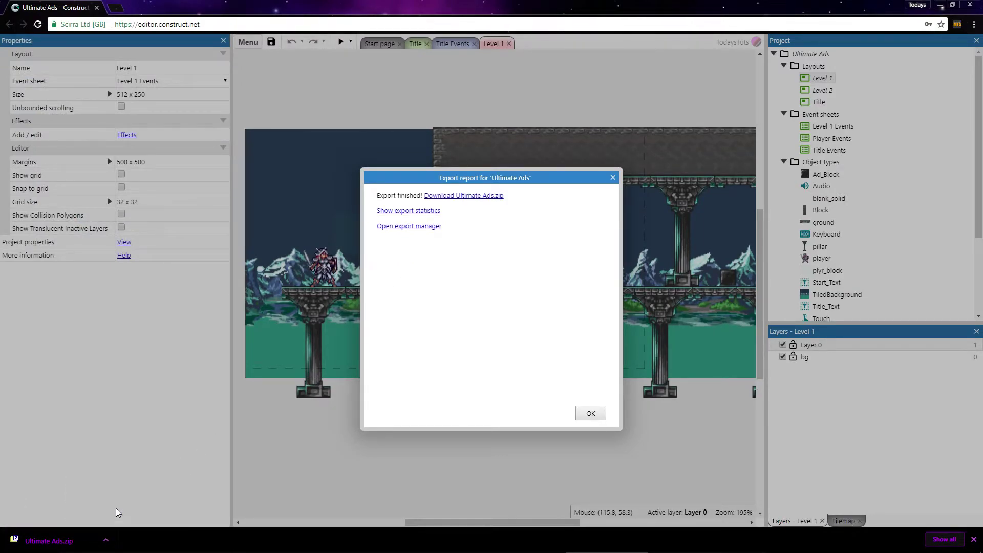
pyautogui.rightClick(495, 190)
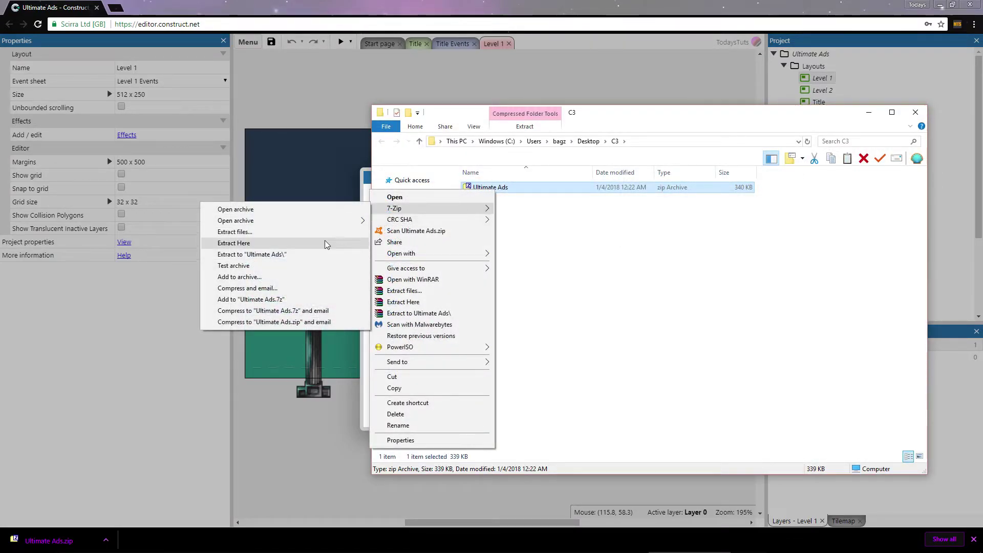
pyautogui.click(322, 233)
pyautogui.click(485, 347)
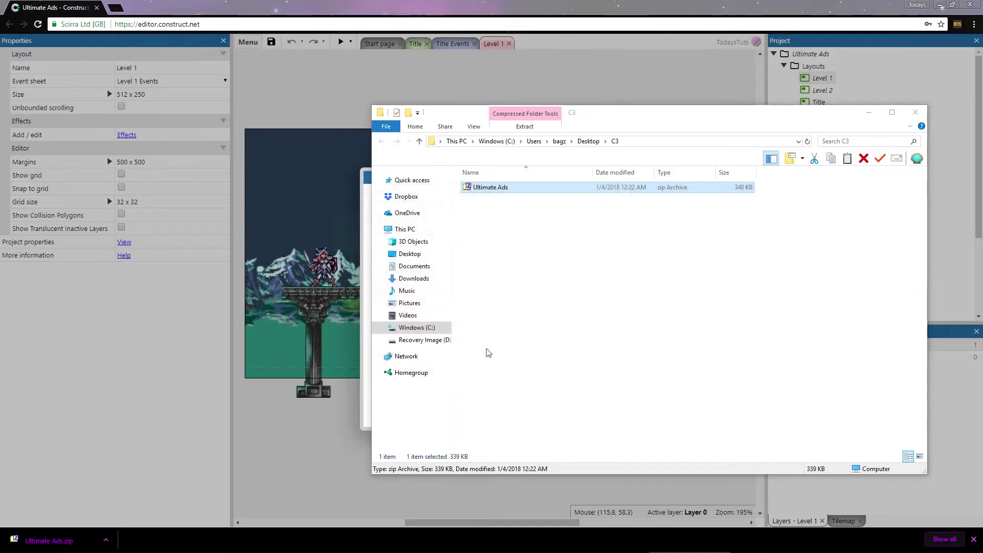
pyautogui.doubleClick(492, 199)
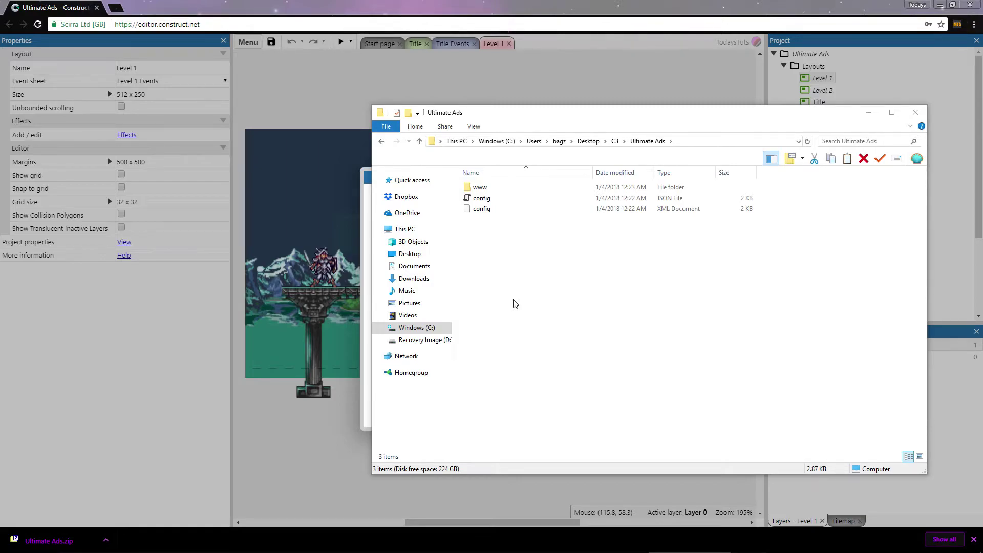
pyautogui.click(486, 213)
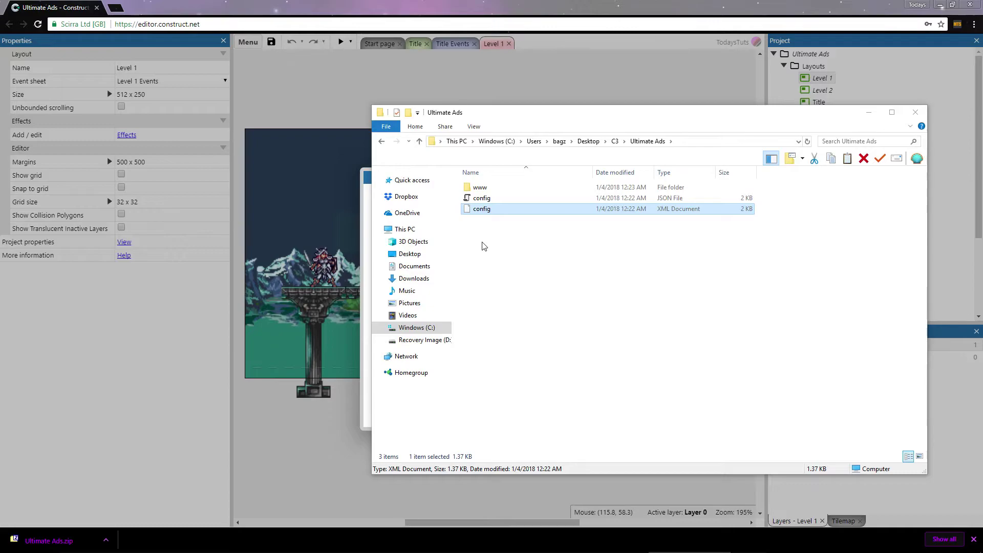
# Open config.xml in Notepad.
pyautogui.rightClick(486, 211)
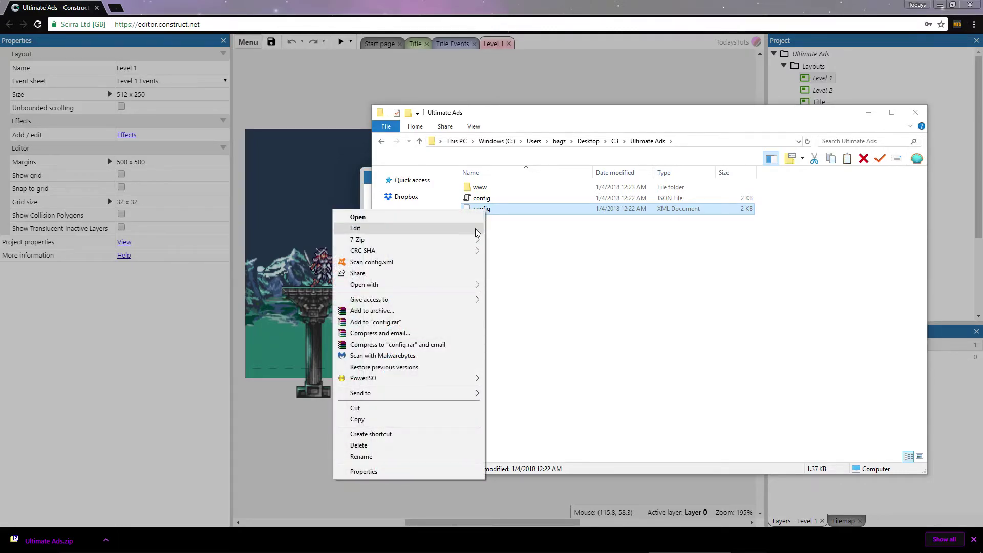
pyautogui.moveTo(470, 286)
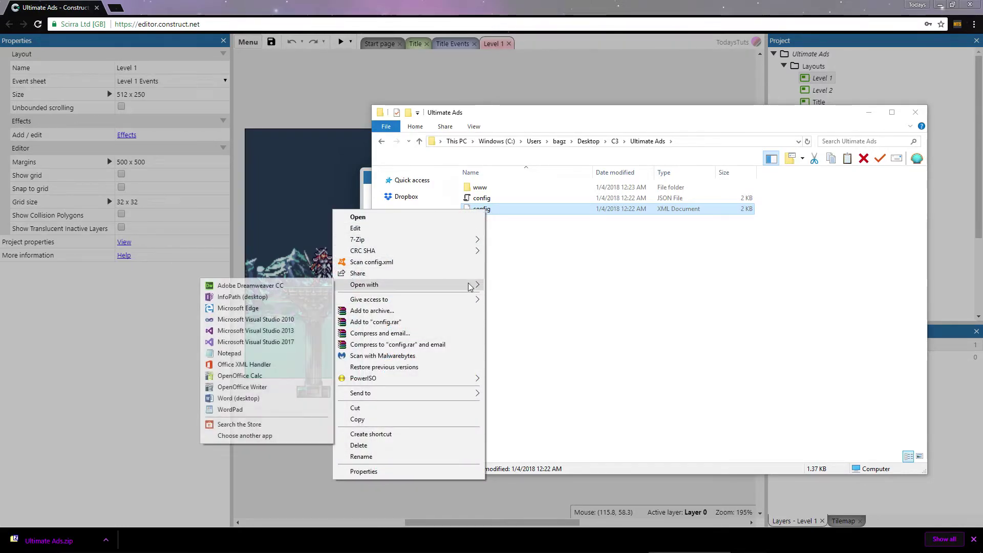
pyautogui.click(240, 354)
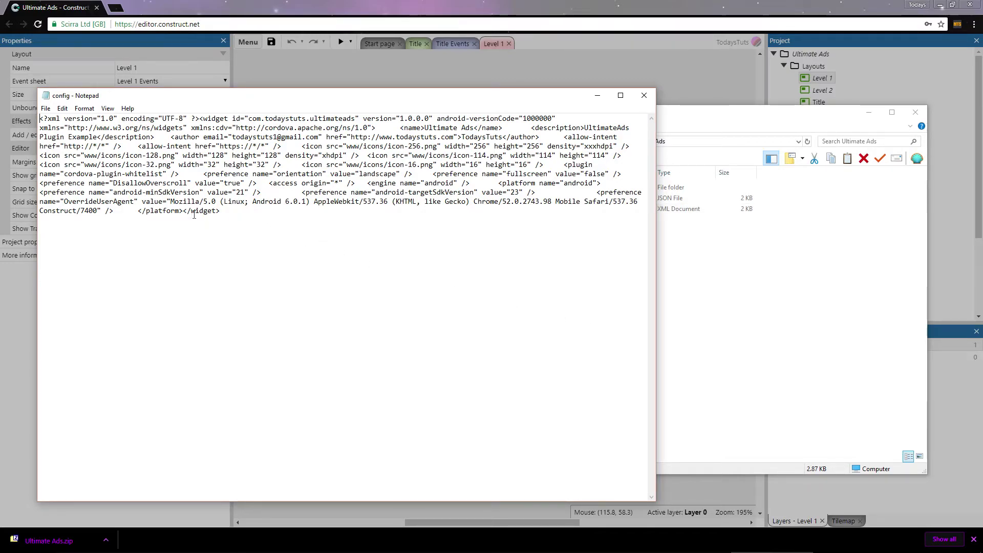
# Paste the cocoon-plugin-ads-android-admob plugin tag just before the closing </widget> tag.
pyautogui.moveTo(143, 211); pyautogui.dragTo(219, 212)
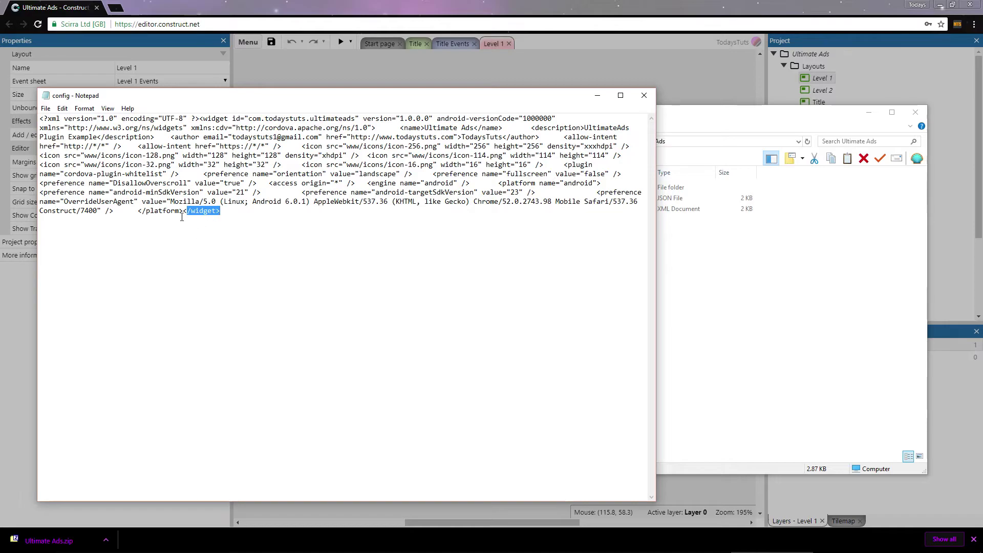
pyautogui.click(189, 246)
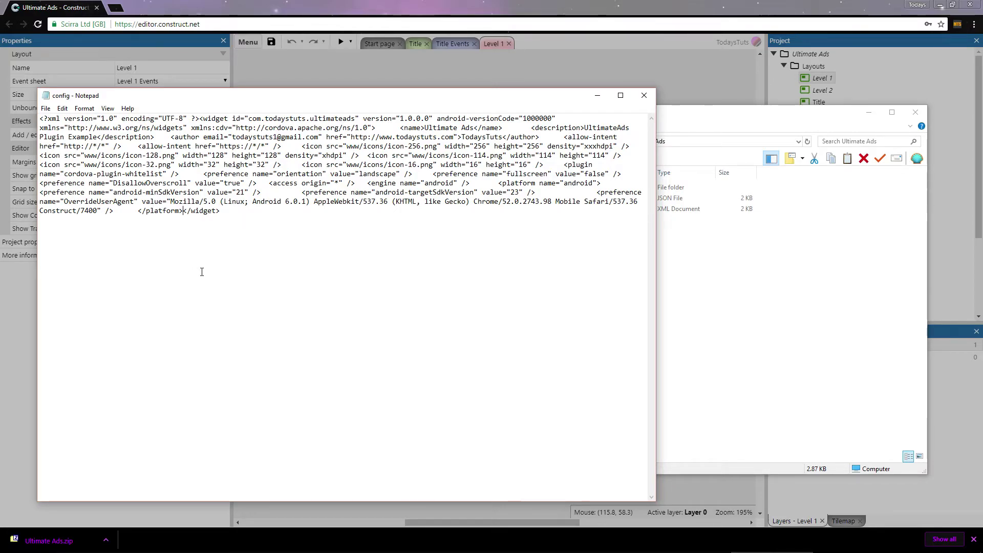
pyautogui.write('<>')
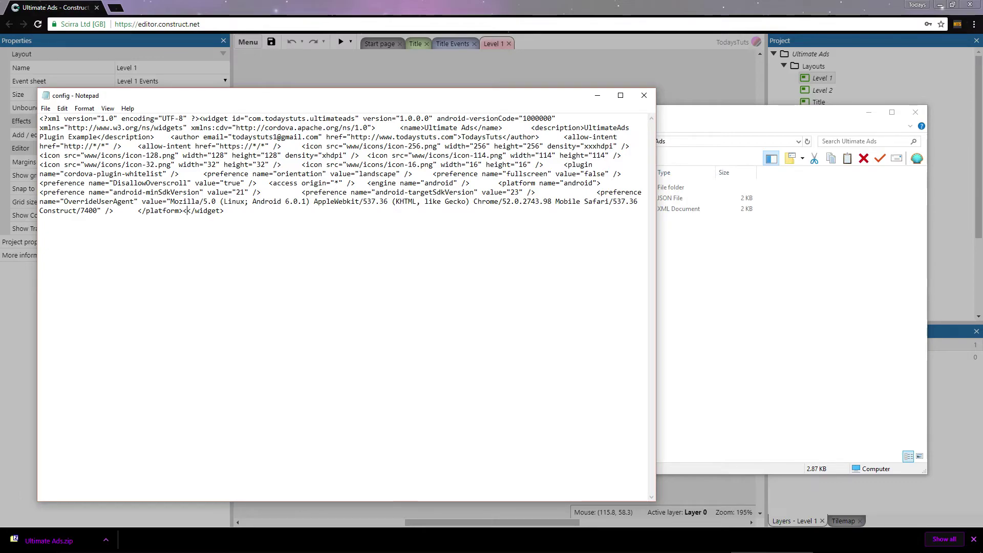
pyautogui.press('Left')
pyautogui.write('plugin name="cocoon-plugin-ads-android-admob" /')
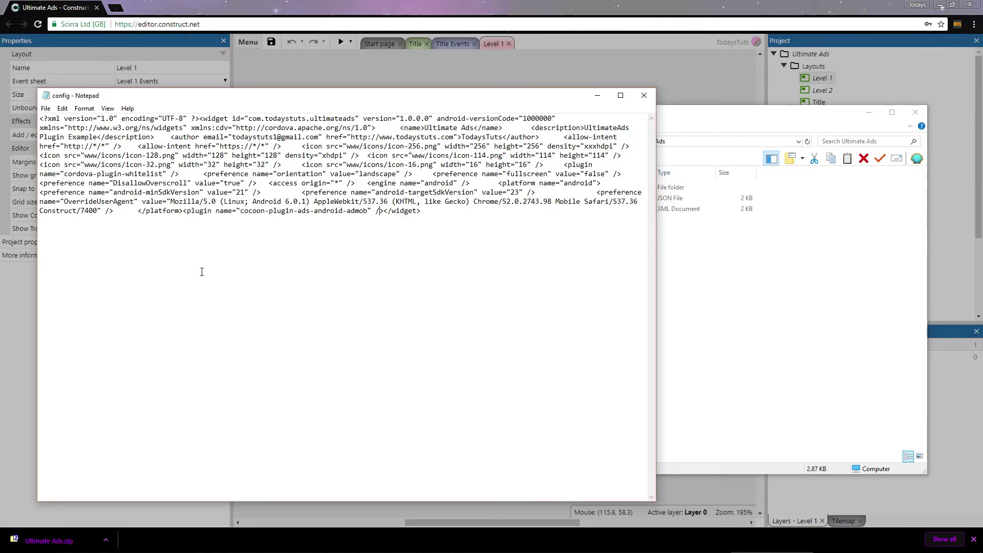
# Save config.xml and close Notepad.
pyautogui.click(47, 109)
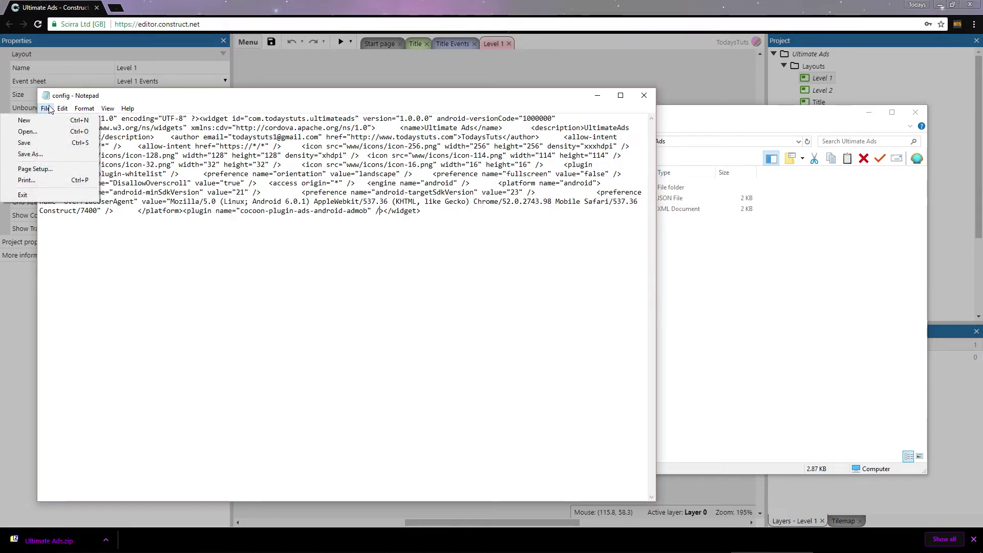
pyautogui.click(24, 142)
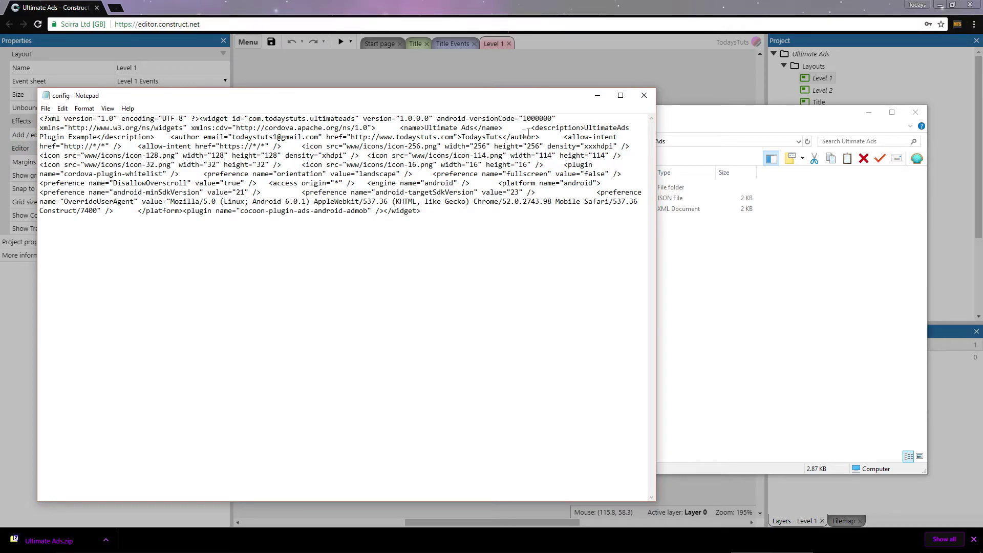
pyautogui.click(644, 96)
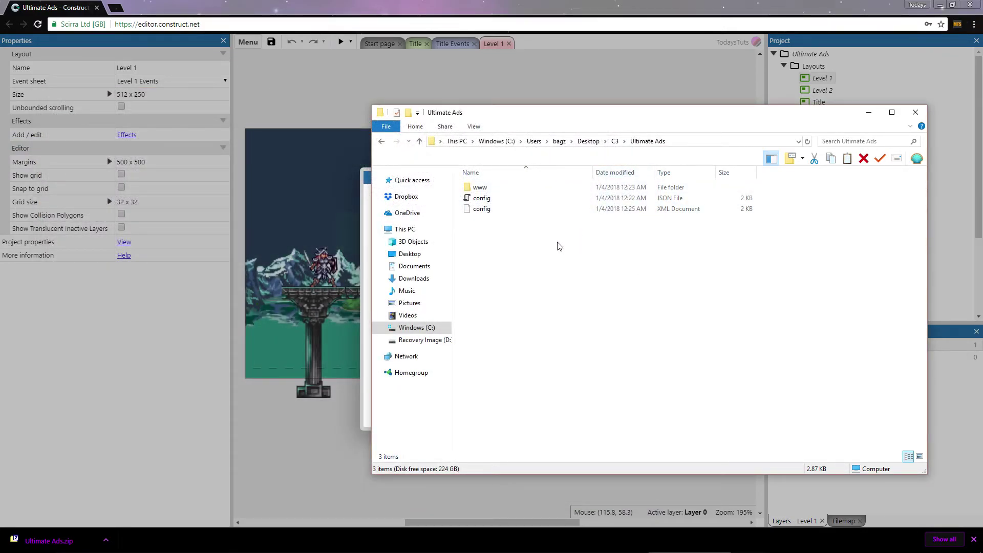
# Compress the www folder and both config files into Ultimate Ads.zip with 7-Zip.
pyautogui.moveTo(556, 249); pyautogui.dragTo(483, 208)
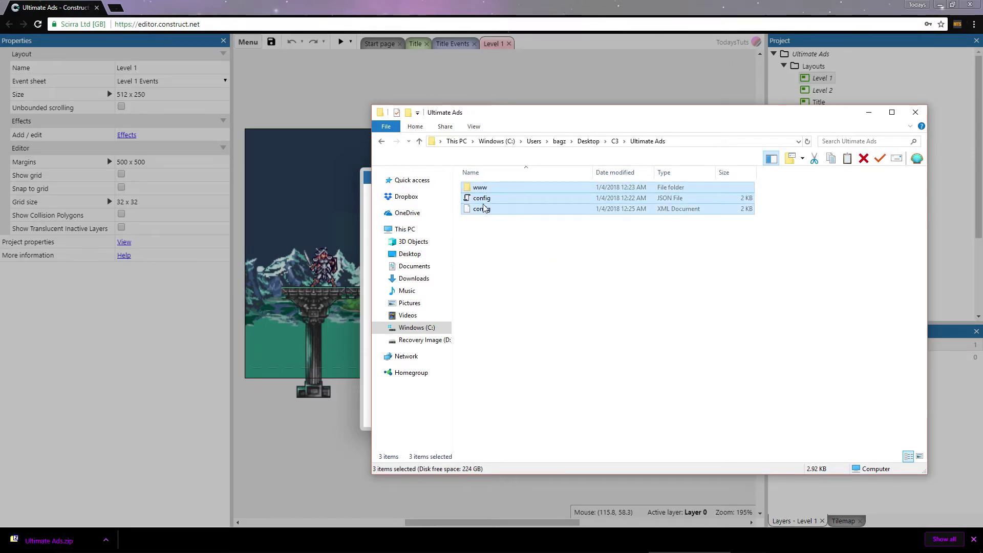
pyautogui.rightClick(484, 206)
pyautogui.moveTo(469, 224)
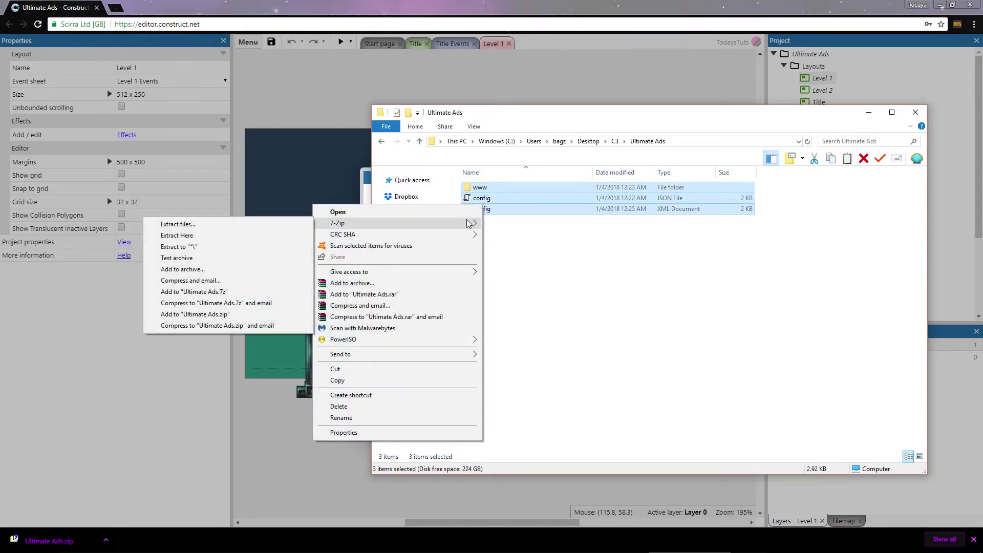
pyautogui.click(248, 315)
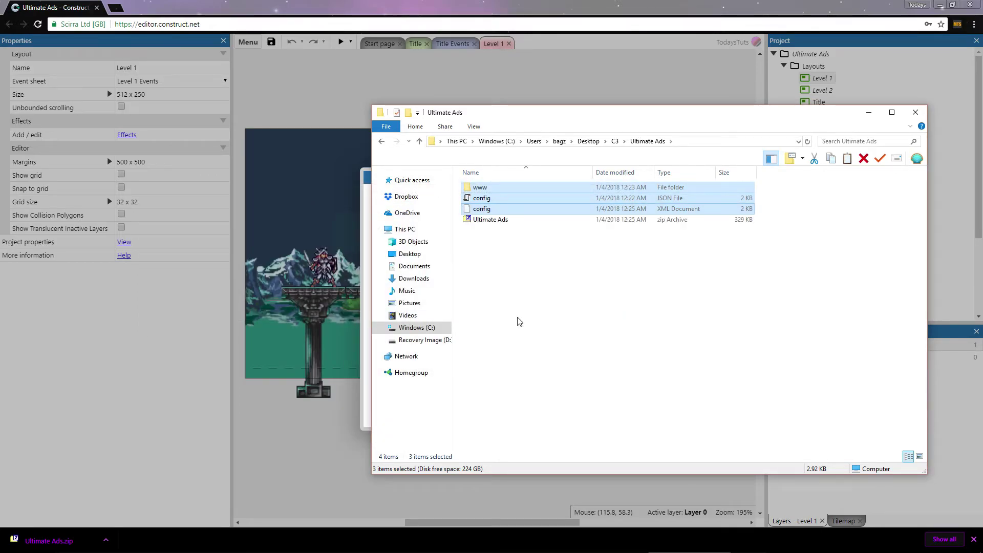
pyautogui.click(499, 220)
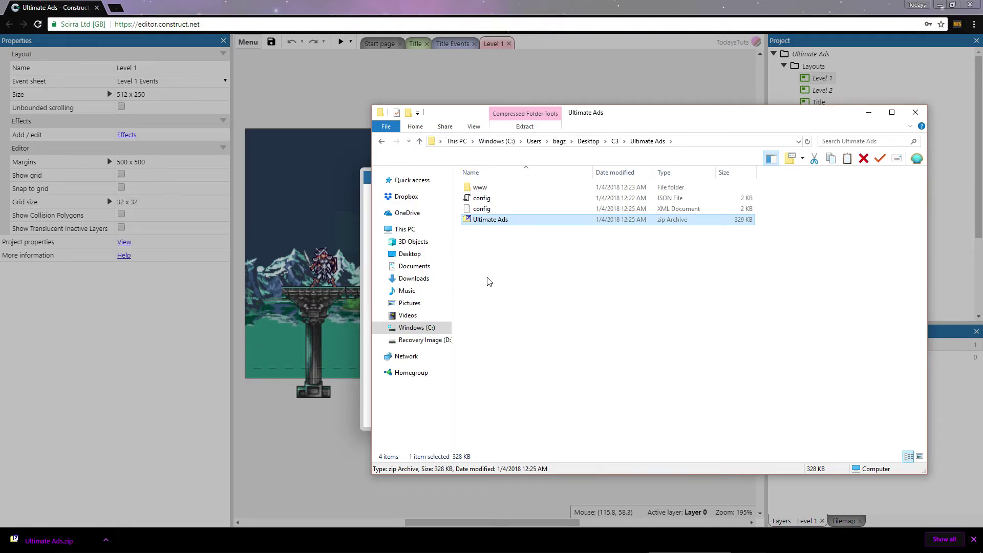
pyautogui.click(481, 189)
pyautogui.doubleClick(480, 189)
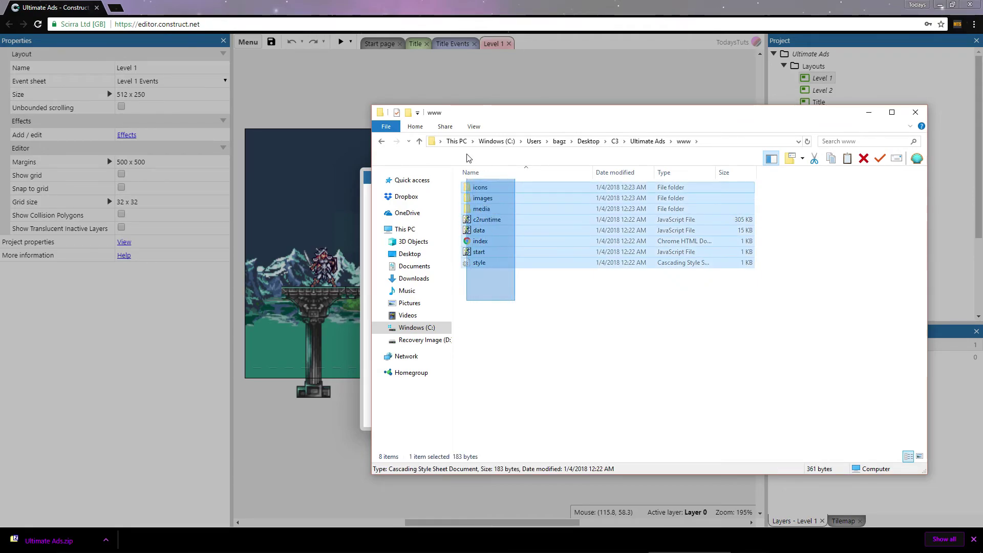
pyautogui.moveTo(468, 157); pyautogui.dragTo(468, 159)
pyautogui.rightClick(493, 237)
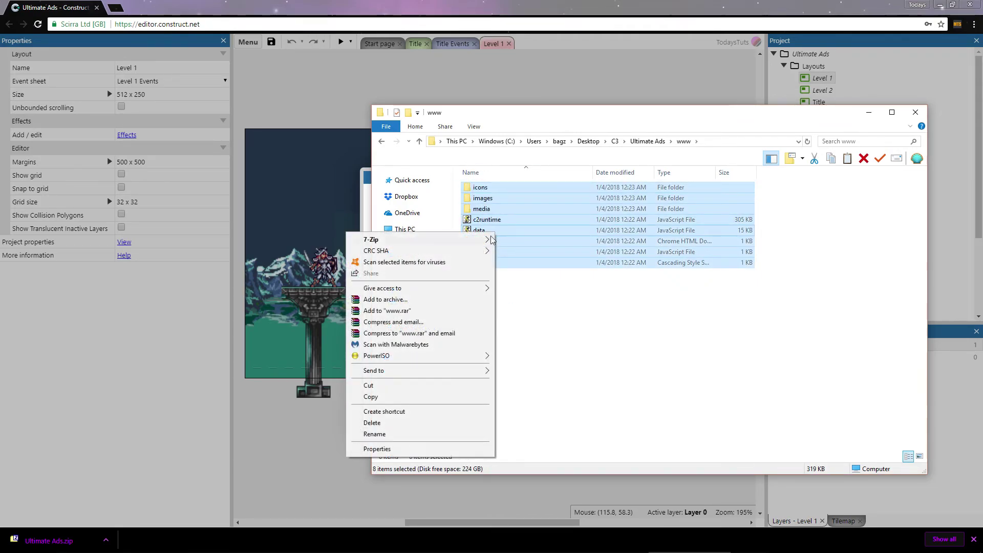
pyautogui.moveTo(494, 237)
pyautogui.click(306, 285)
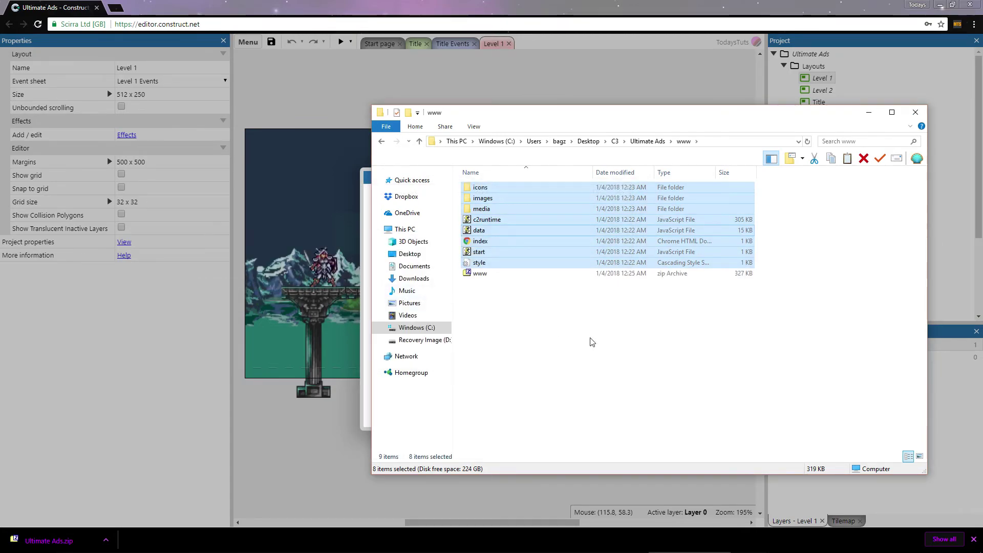
pyautogui.click(482, 276)
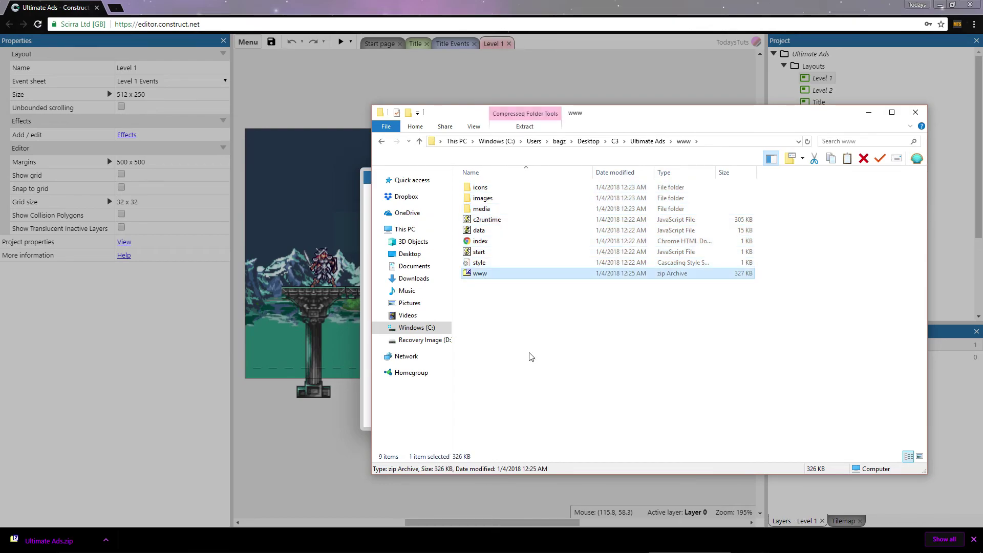